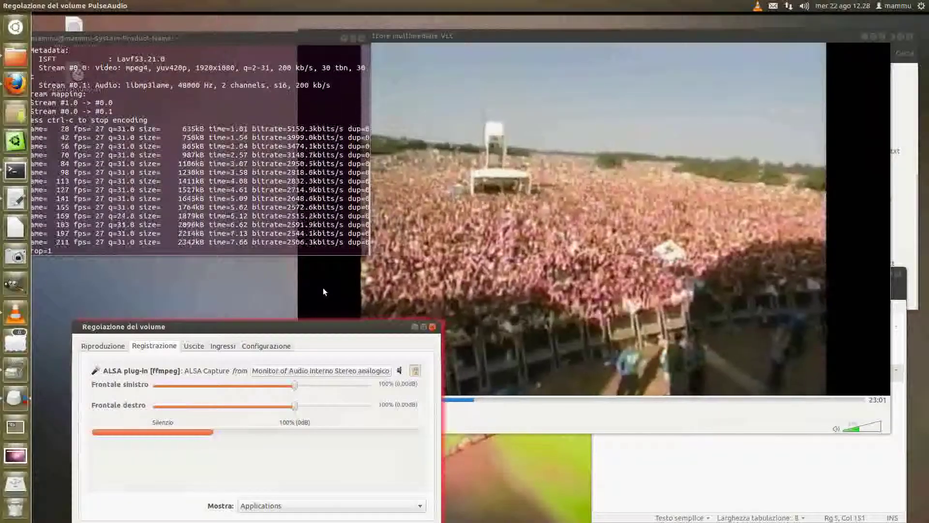
Step: Raise the VLC concert video window and zoom out to the eight-workspace overview
{"action": "left_click", "coordinate": [323, 288]}
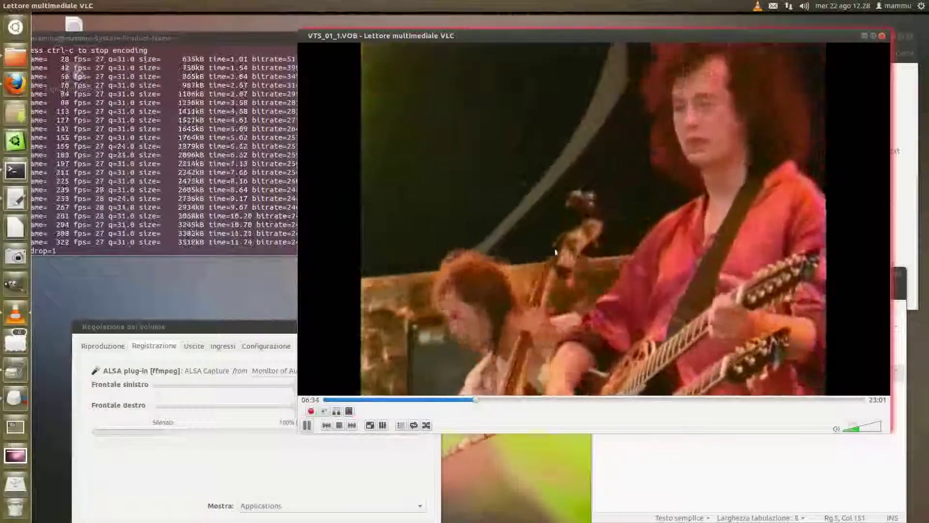
{"action": "key", "text": "super+s"}
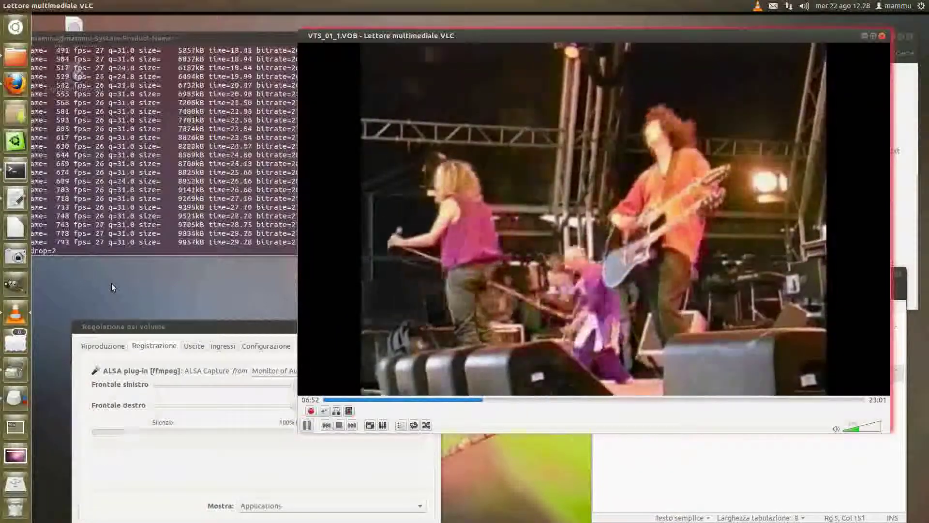
{"action": "key", "text": "super+s"}
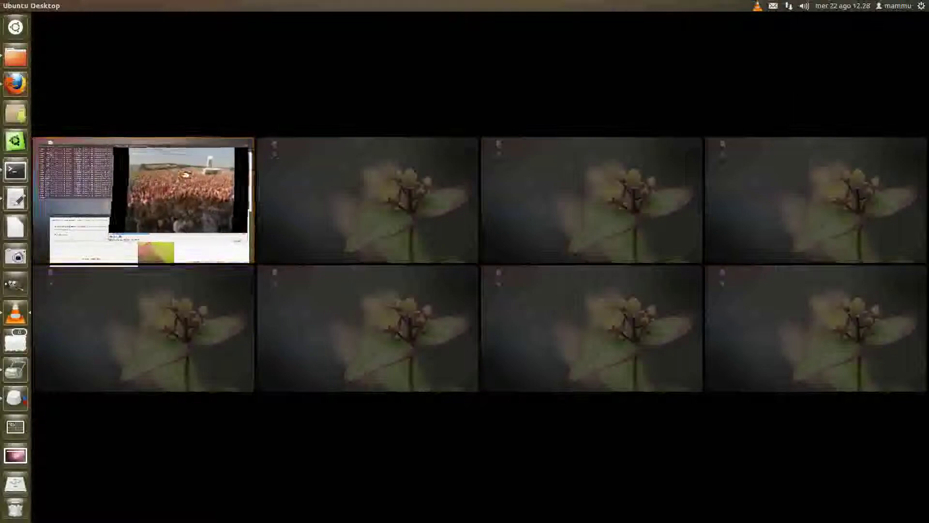
Step: Move the VLC window to workspace two and return to workspace one full screen
{"action": "left_click_drag", "start_coordinate": [185, 173], "coordinate": [359, 185]}
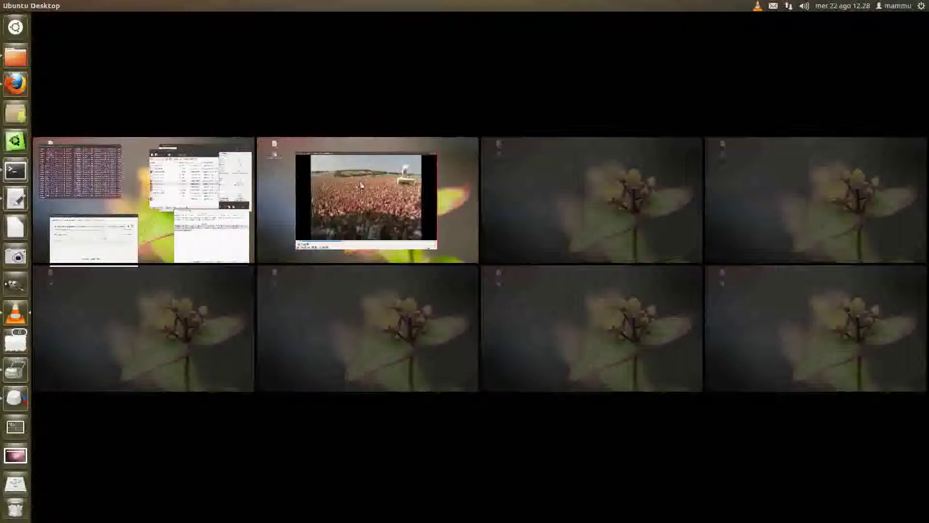
{"action": "left_click", "coordinate": [137, 199]}
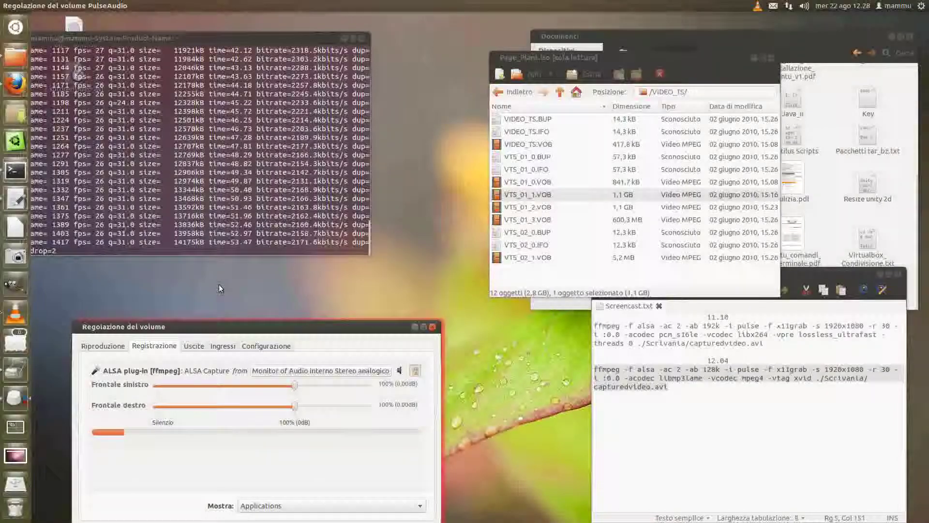
Step: Rotate the desktop cube right to the second workspace with the playing concert video
{"action": "key", "text": "ctrl+alt+Right"}
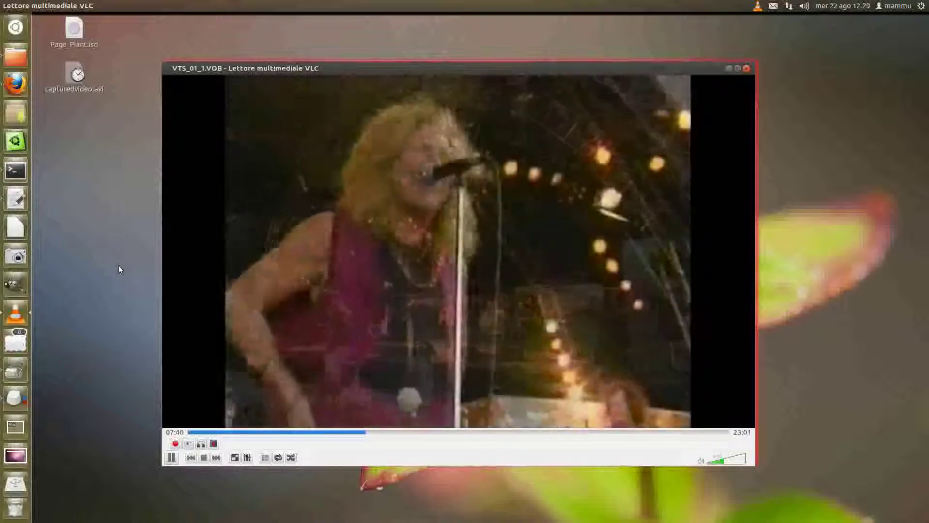
{"action": "key", "text": "super+s"}
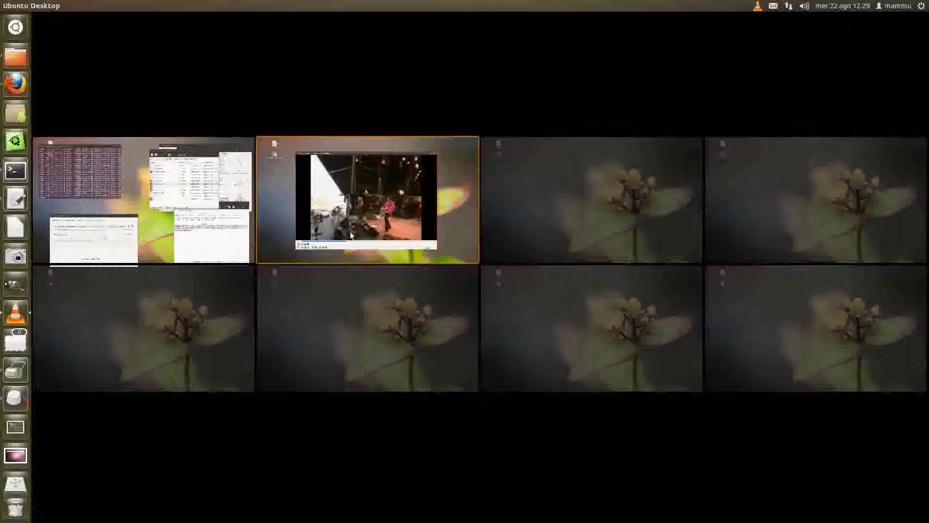
{"action": "left_click", "coordinate": [458, 195]}
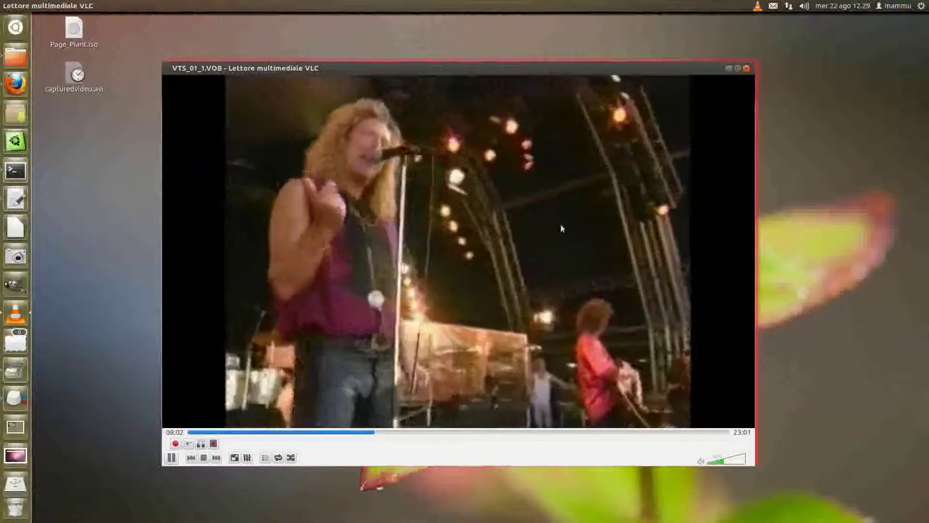